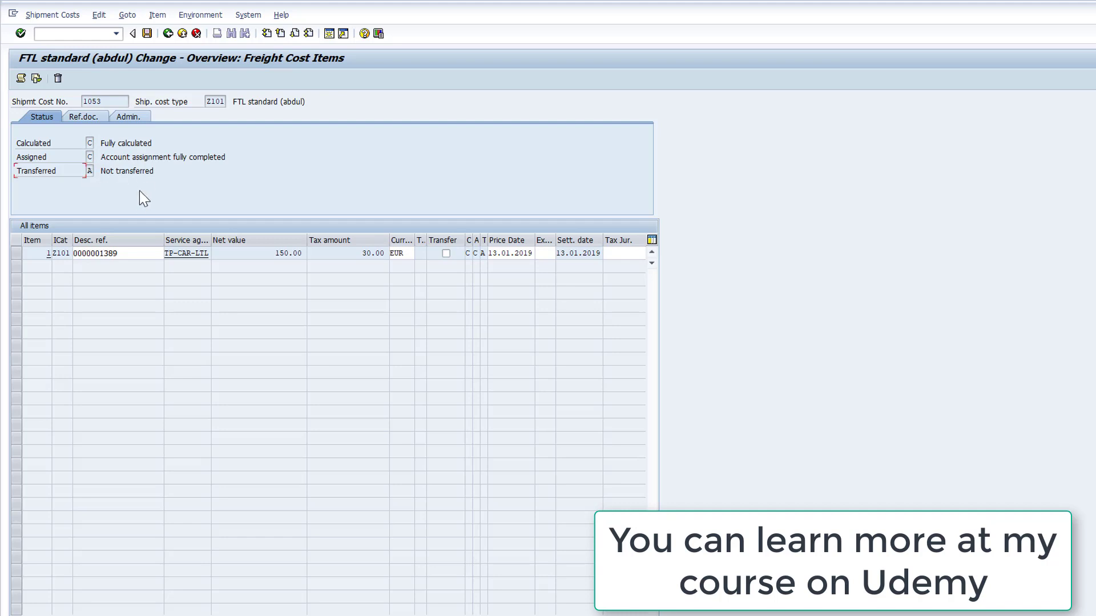
- Examine the account assignment of freight cost item 1, including its G/L account, business area and cost center, and return to the item details
double_click(32, 254)
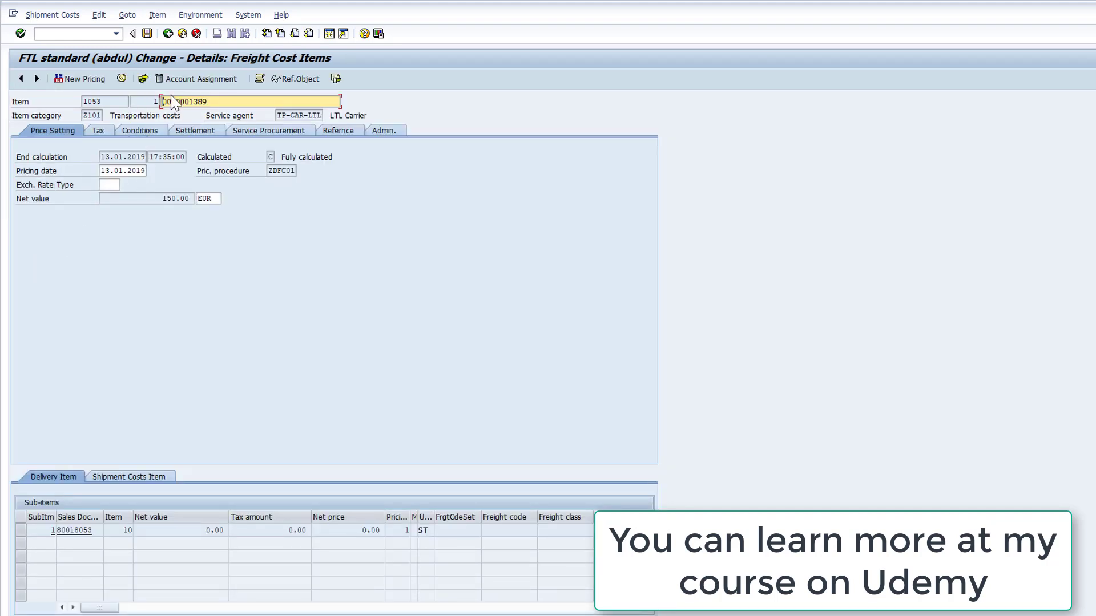
click(142, 78)
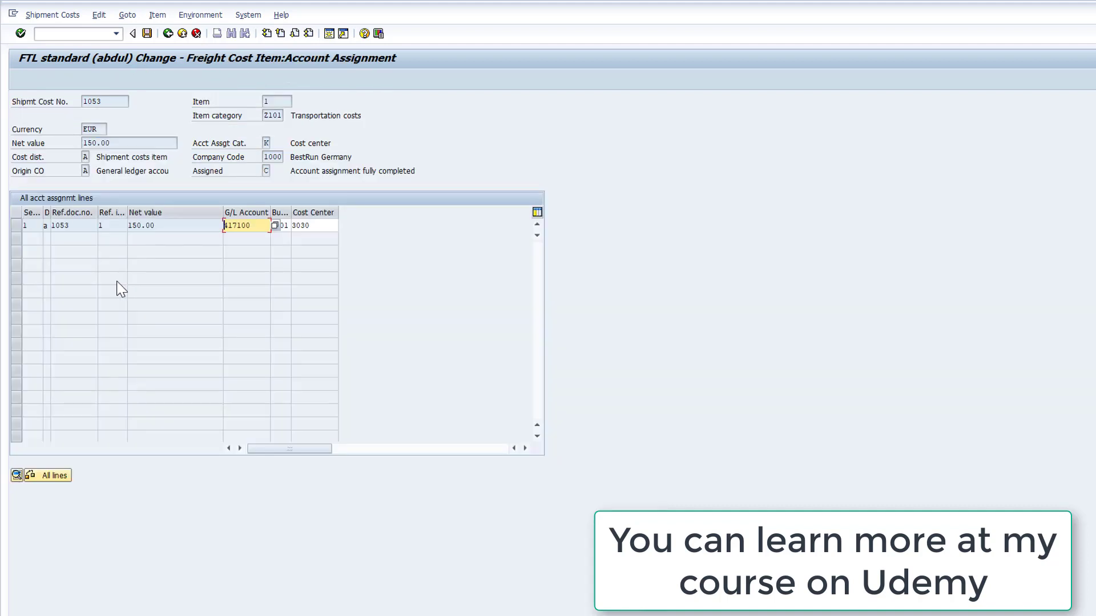
double_click(257, 225)
double_click(323, 227)
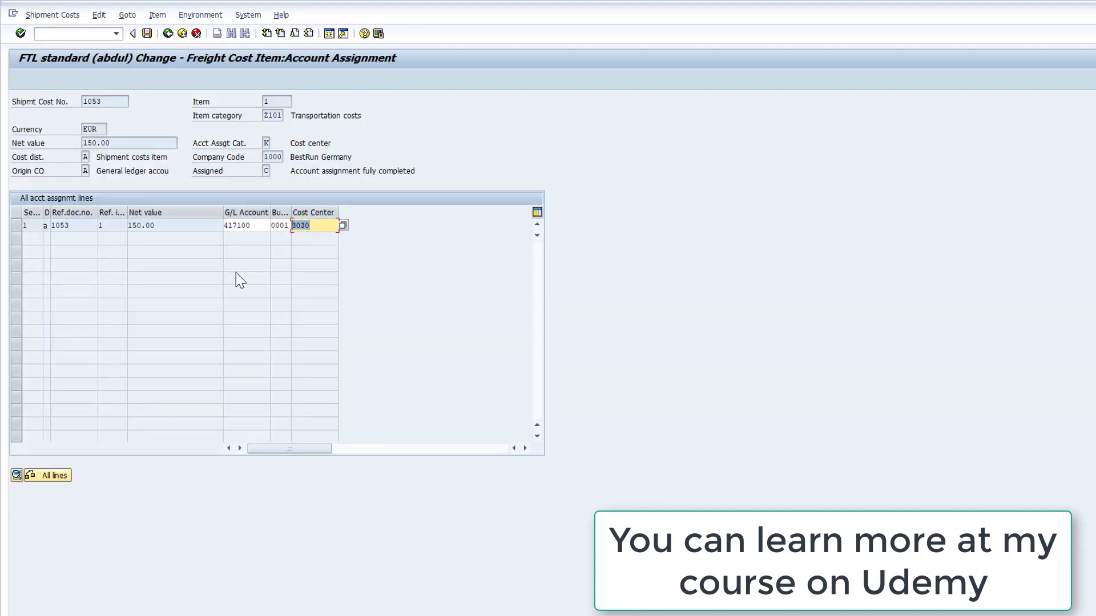
click(280, 226)
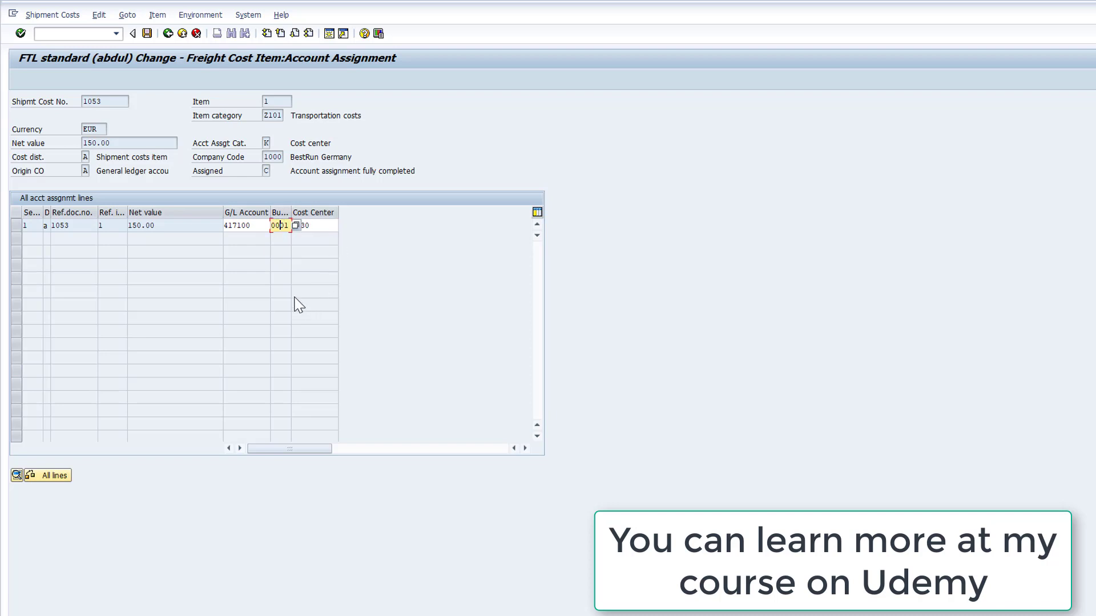
click(168, 33)
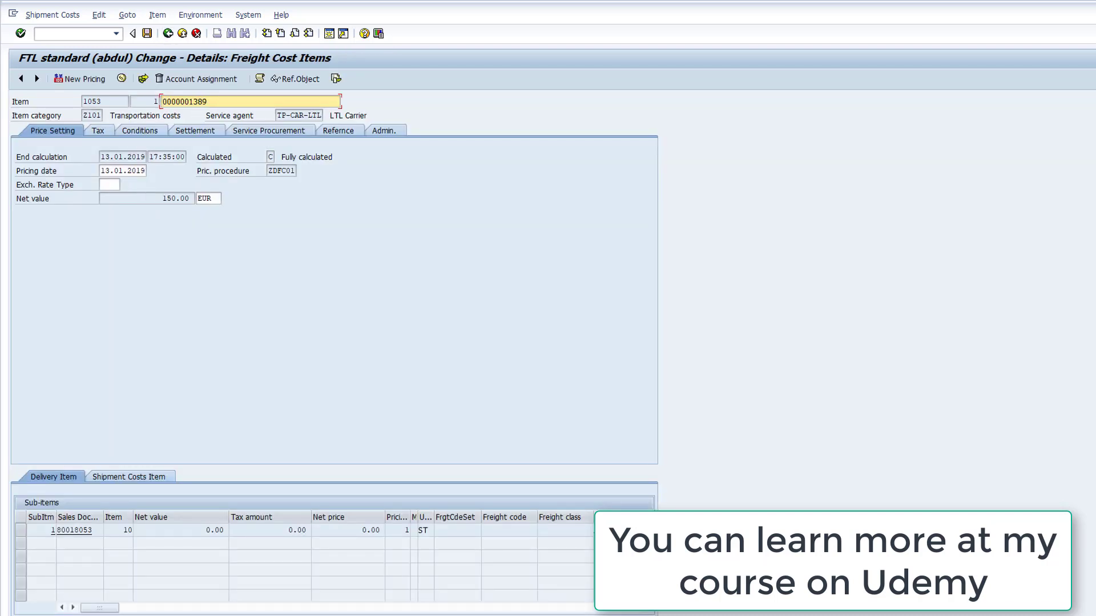
- Review freight cost item 1's service procurement data, reference data, shipment cost sub-items and pricing conditions
click(289, 129)
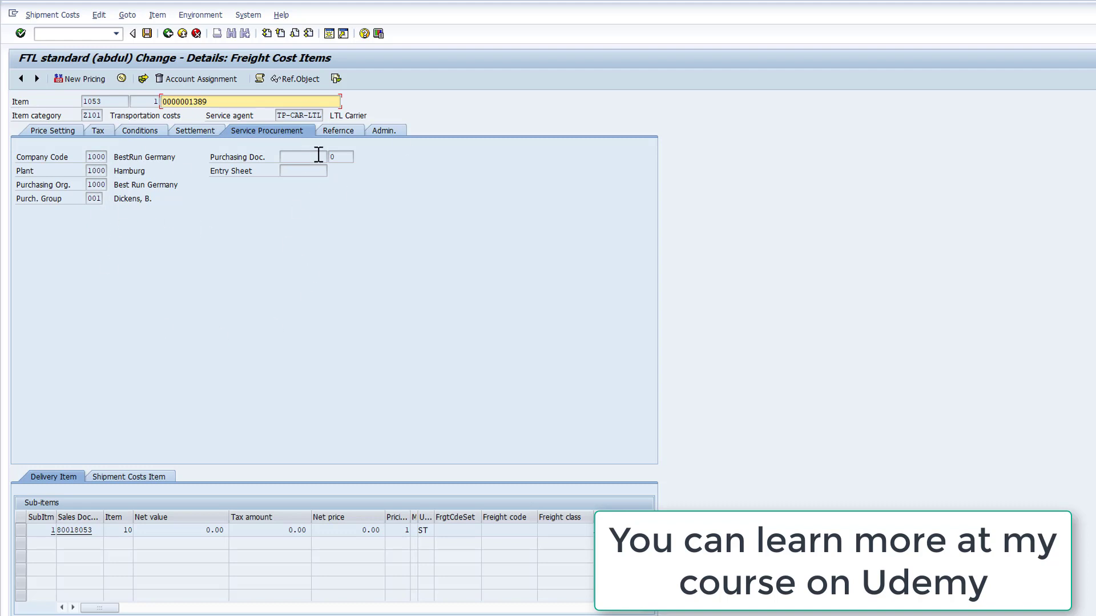
click(337, 132)
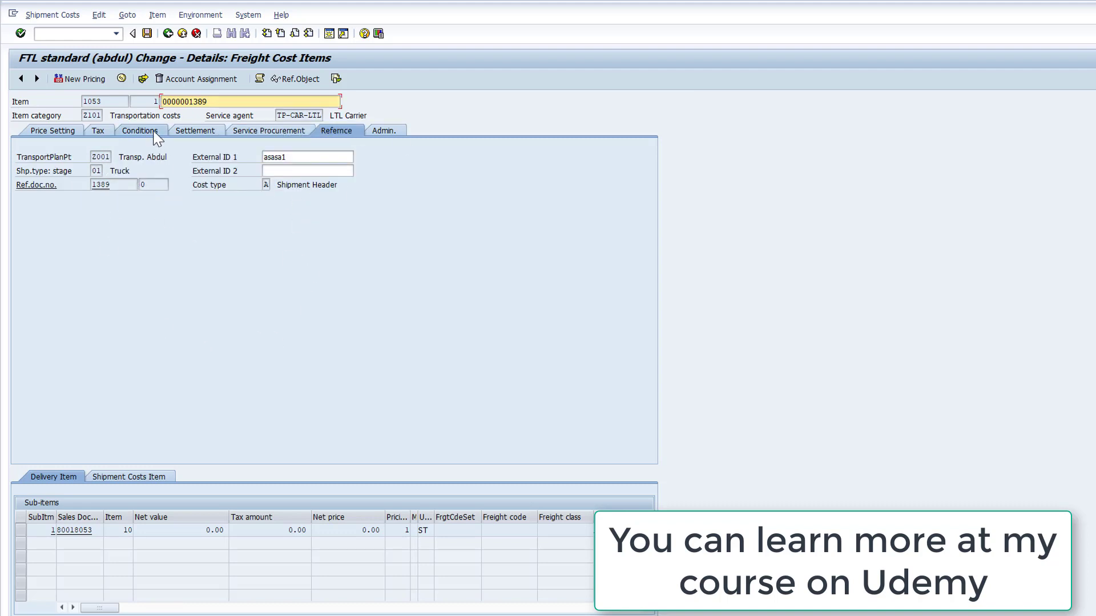
click(147, 480)
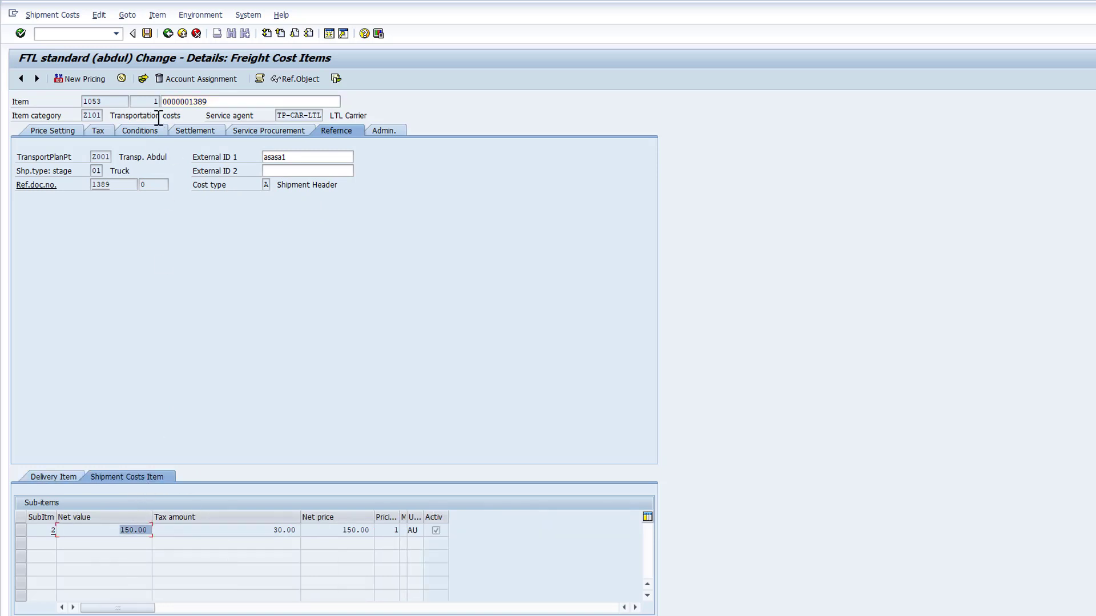
click(139, 130)
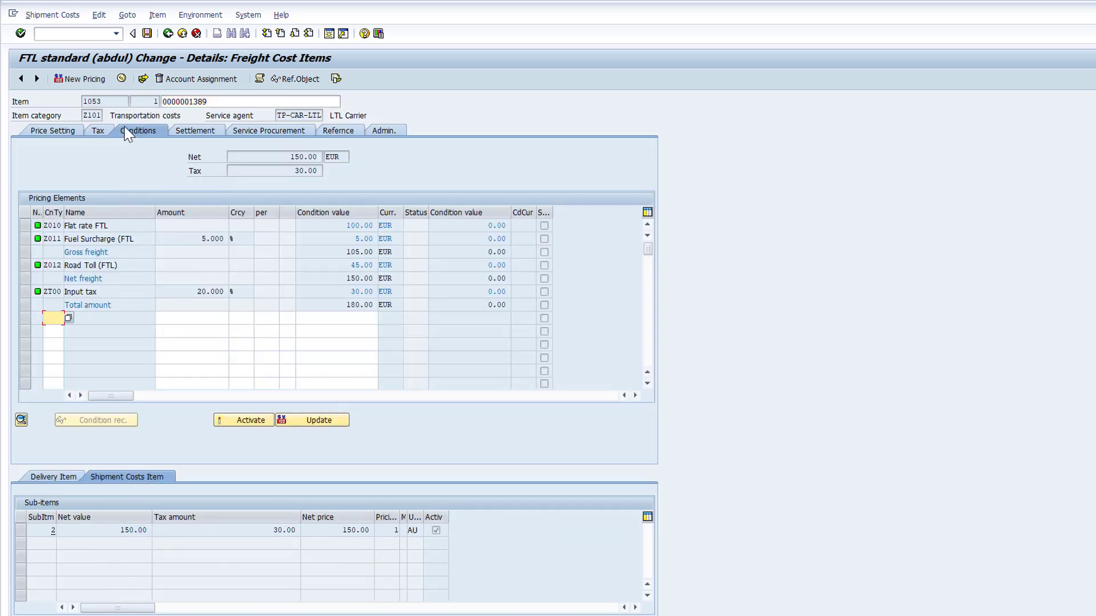
- Flag freight cost item 1 for transfer in its settlement data and save the shipment costs
click(193, 130)
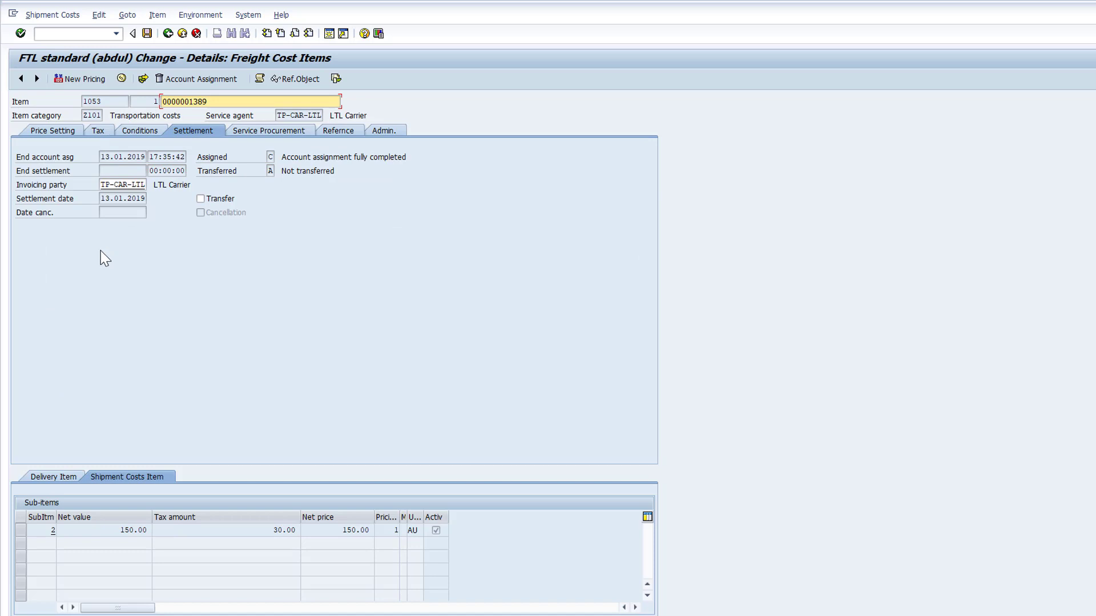
click(200, 198)
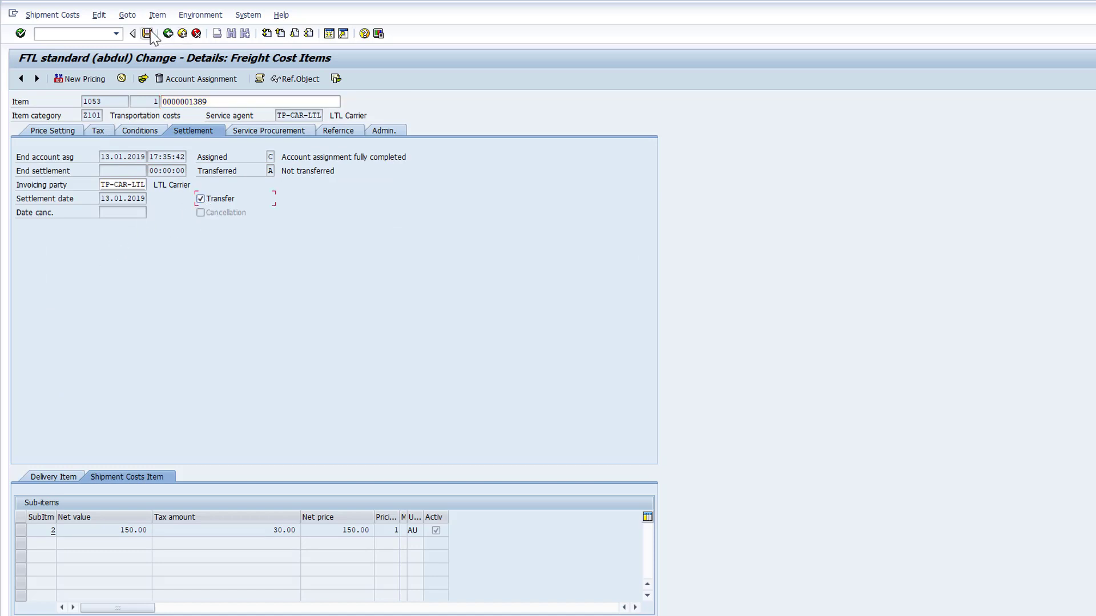
click(147, 33)
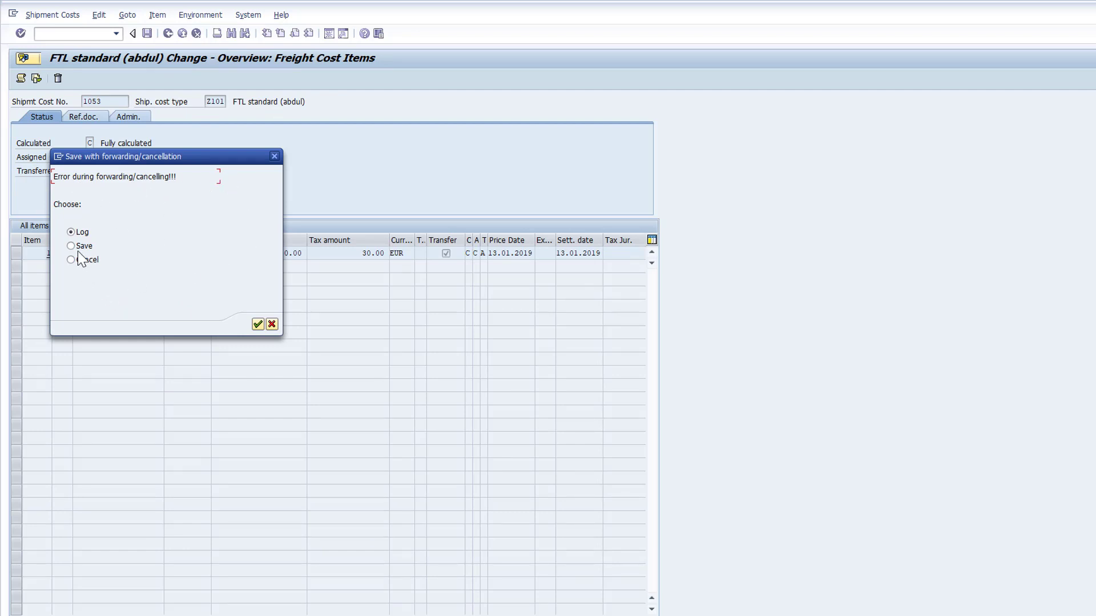
- Display the forwarding log and expand its statistics down to the messages for shipment cost item 1
click(258, 324)
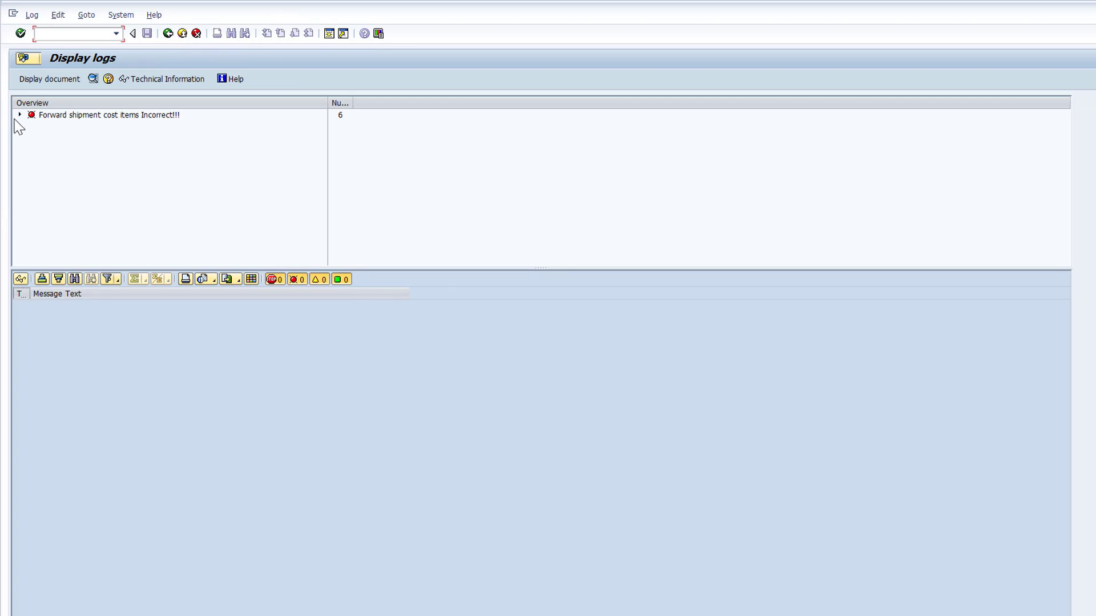
click(20, 115)
click(33, 137)
click(44, 148)
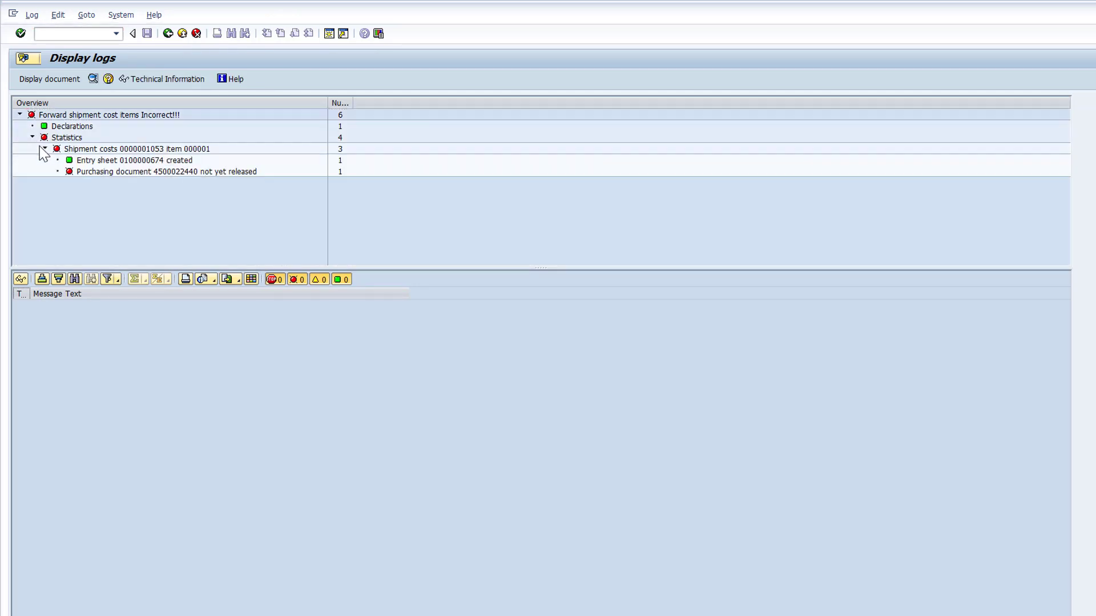
- Read the long text of the log's purchasing document message, highlight the document number in it and close the help text
click(166, 172)
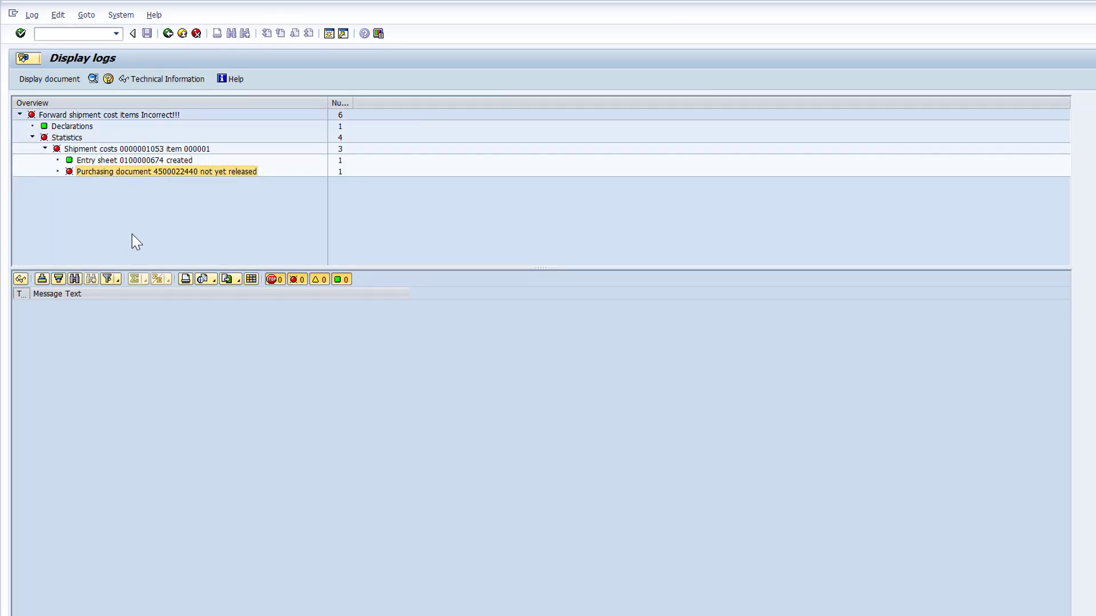
double_click(143, 308)
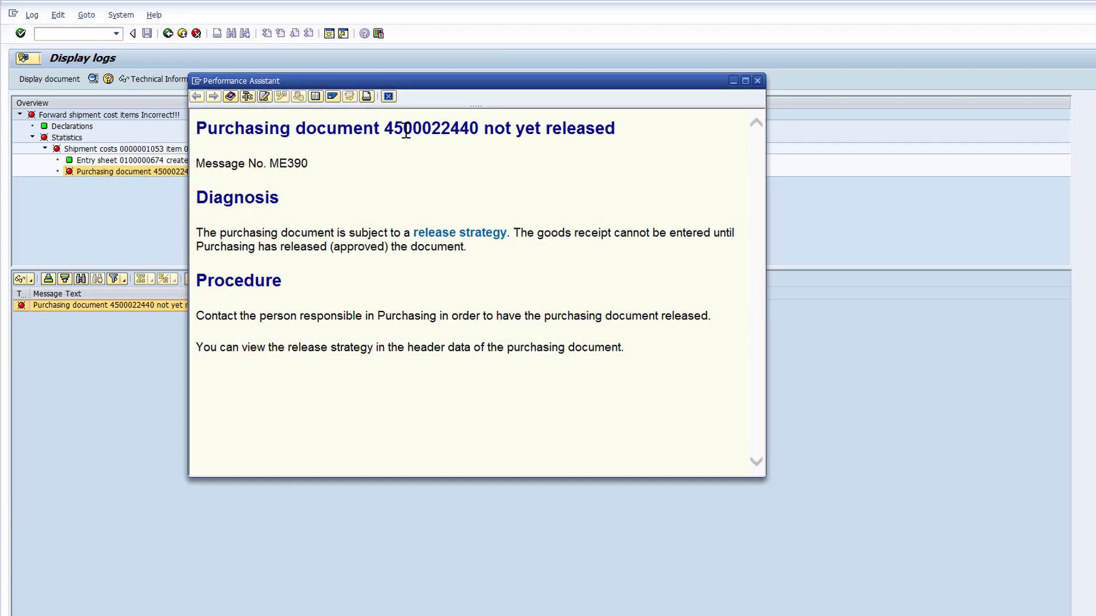
double_click(406, 128)
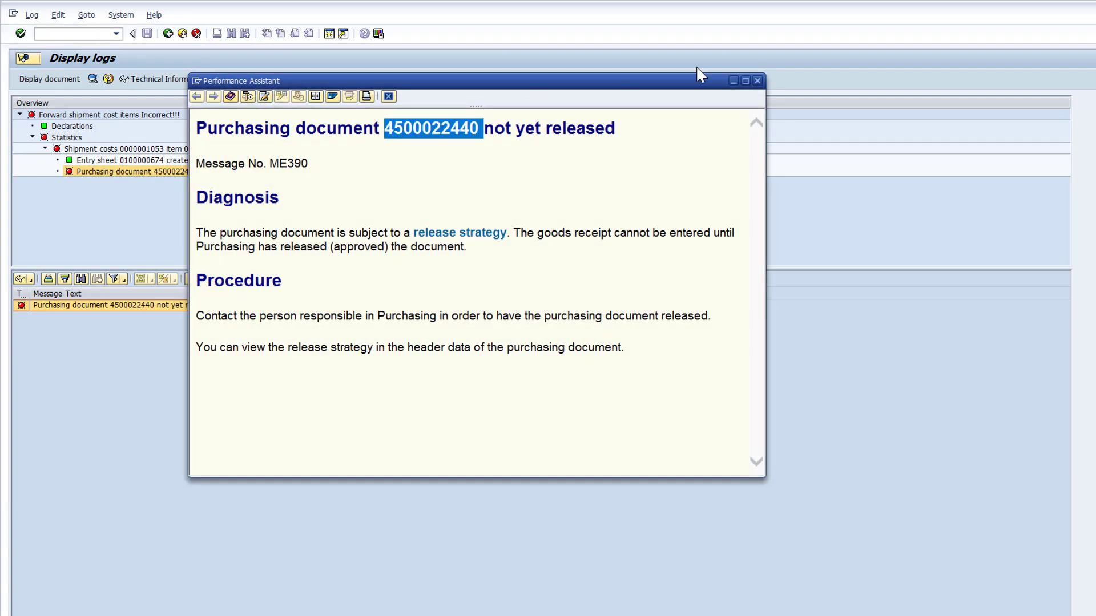
click(758, 81)
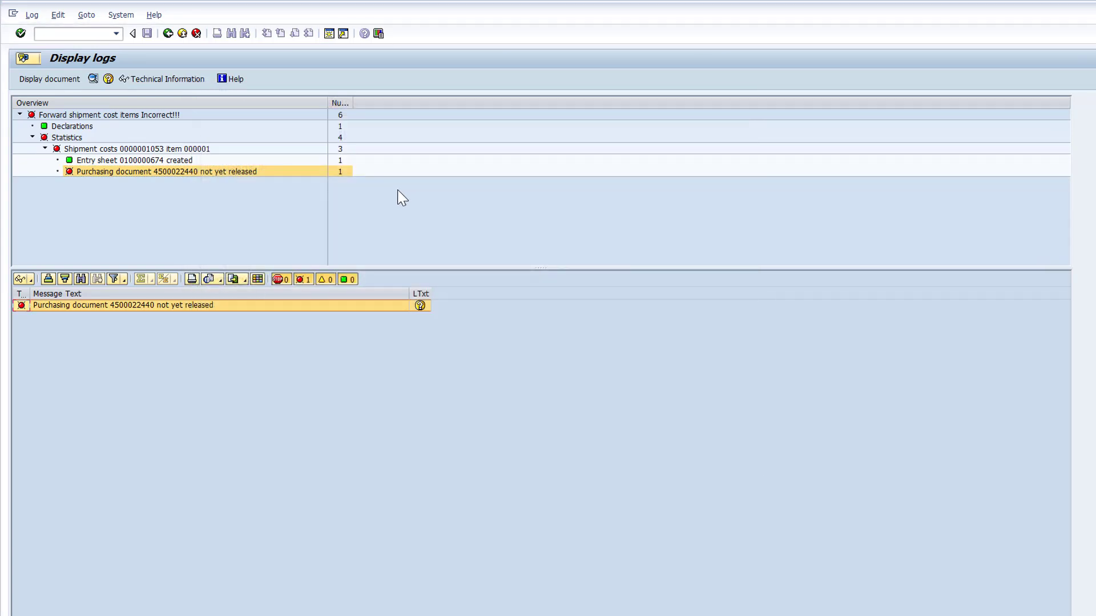
- Leave the log, complete the forwarding dialog and exit the shipment cost transaction to the main menu
click(168, 33)
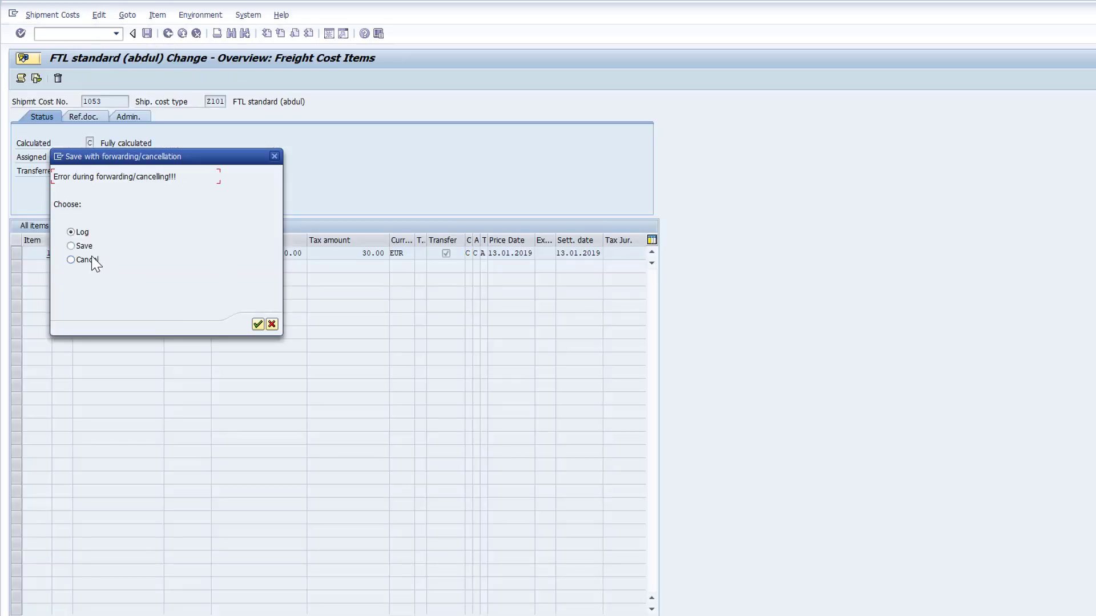
click(258, 324)
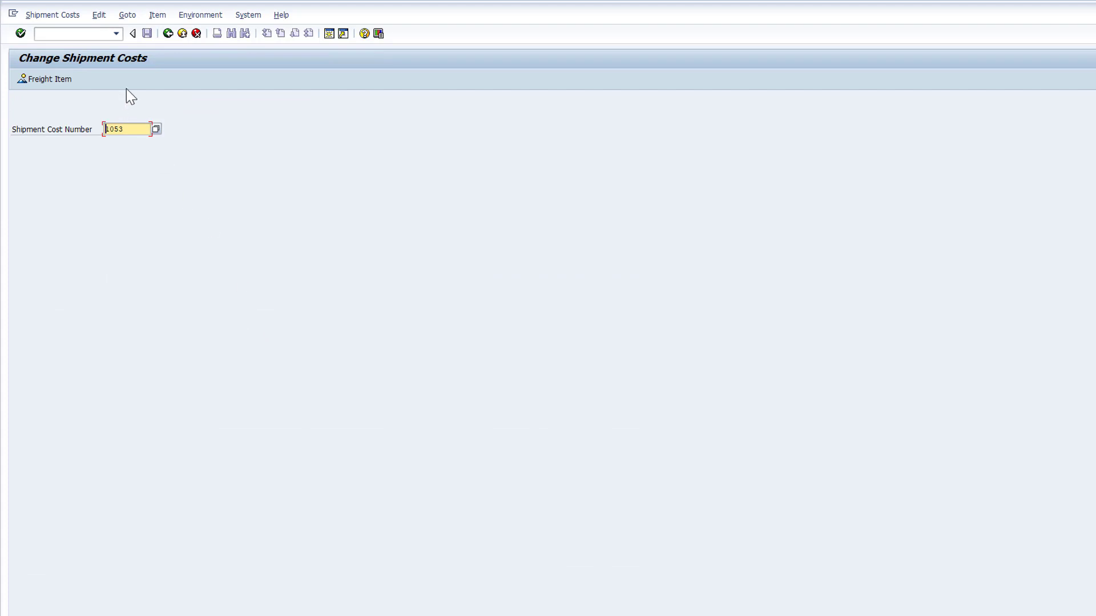
click(196, 33)
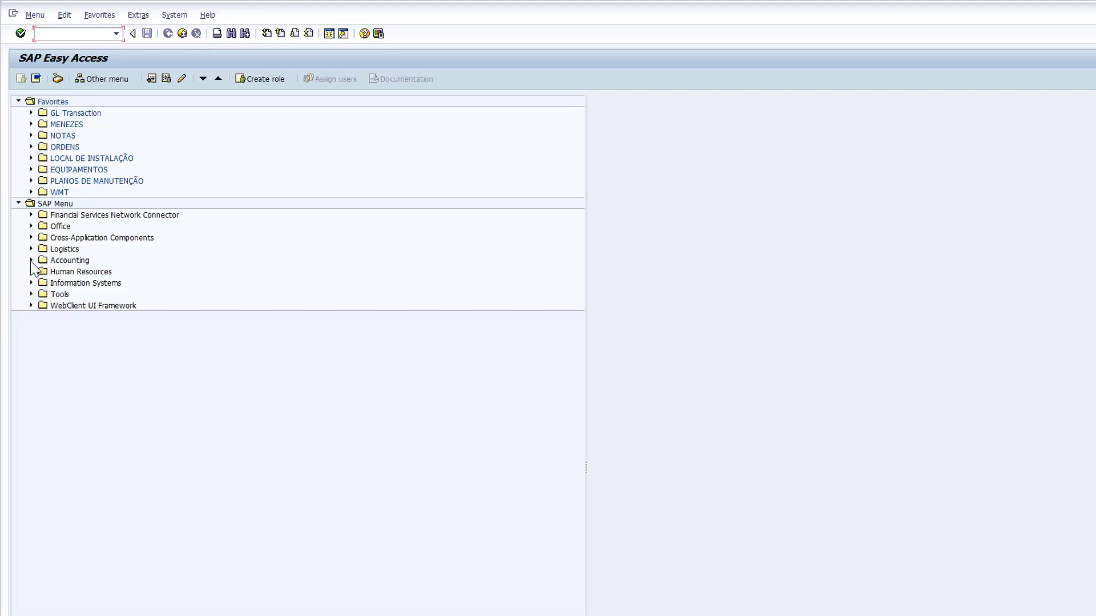
- Open the individual purchase order release transaction ME29N from the Materials Management purchasing functions
click(31, 249)
click(43, 260)
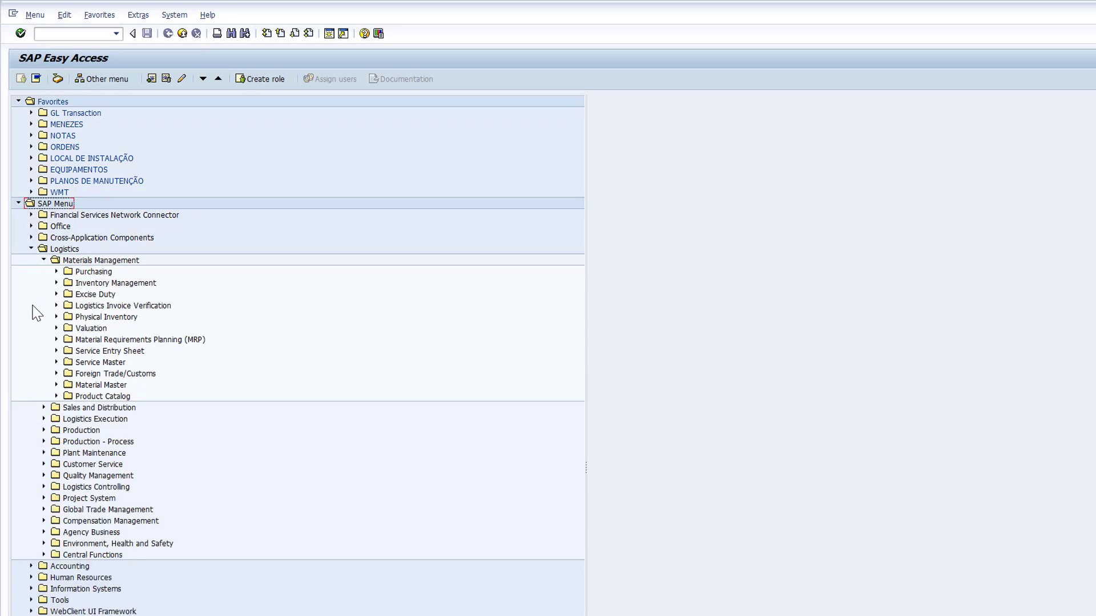
click(56, 272)
click(69, 284)
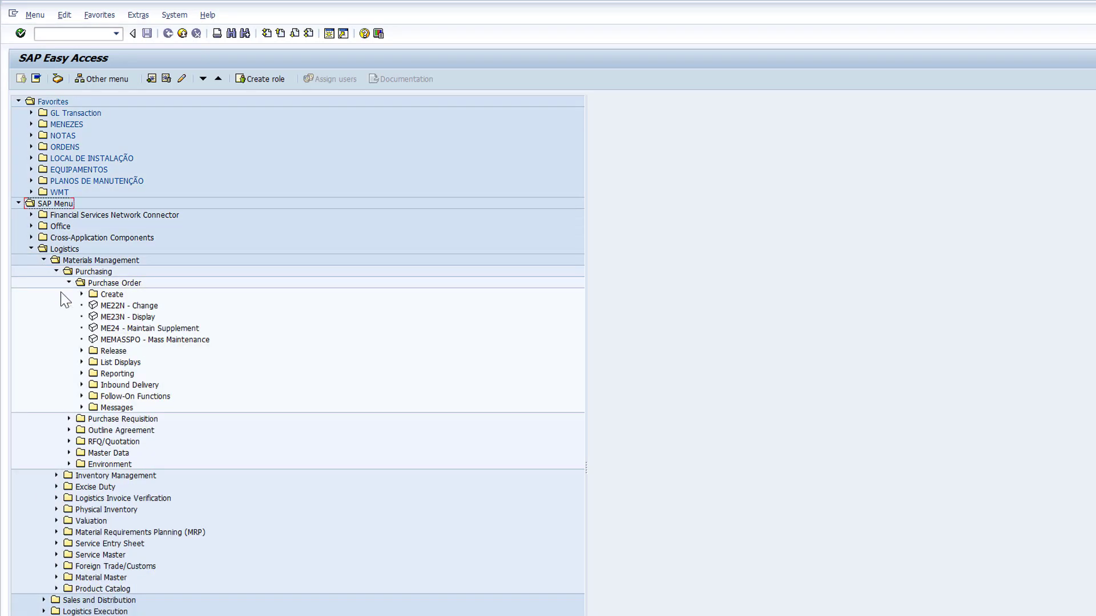
click(81, 351)
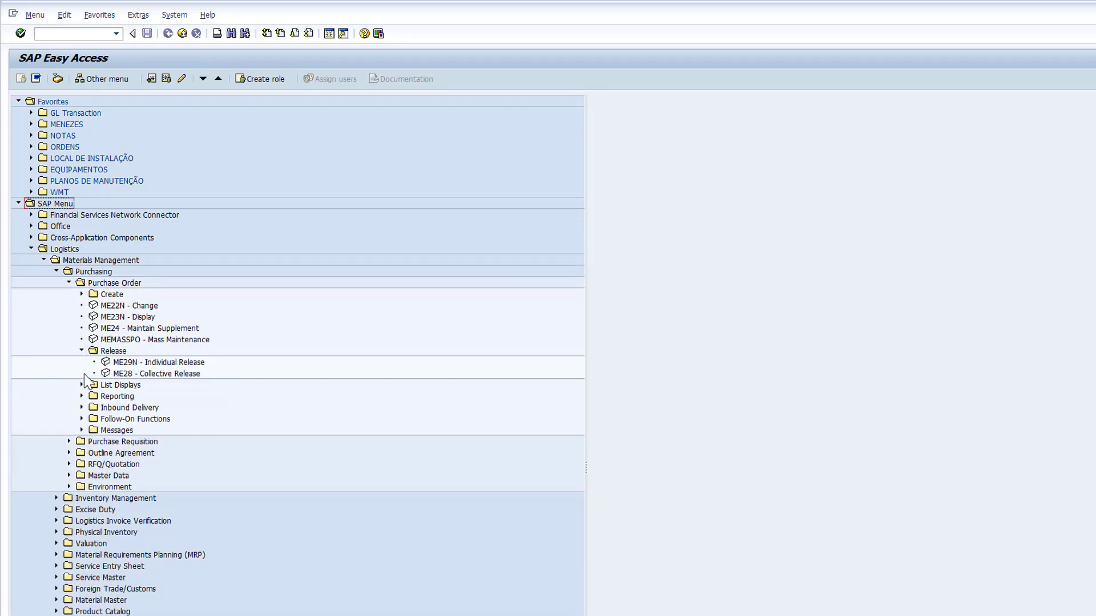
double_click(149, 363)
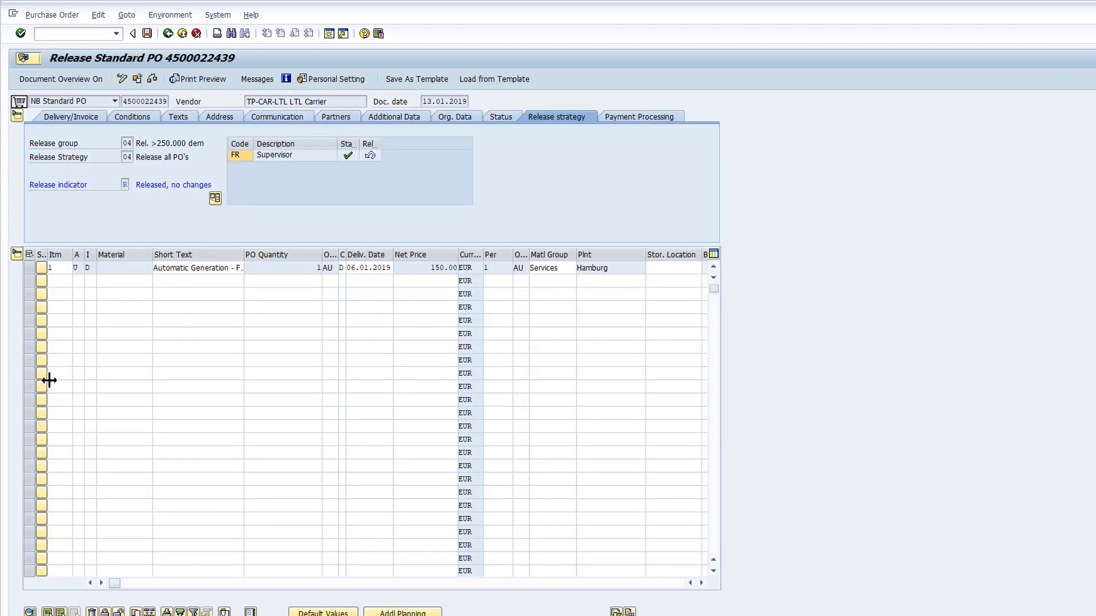
- Load the other purchase order, the one named in the forwarding log, for release
click(137, 79)
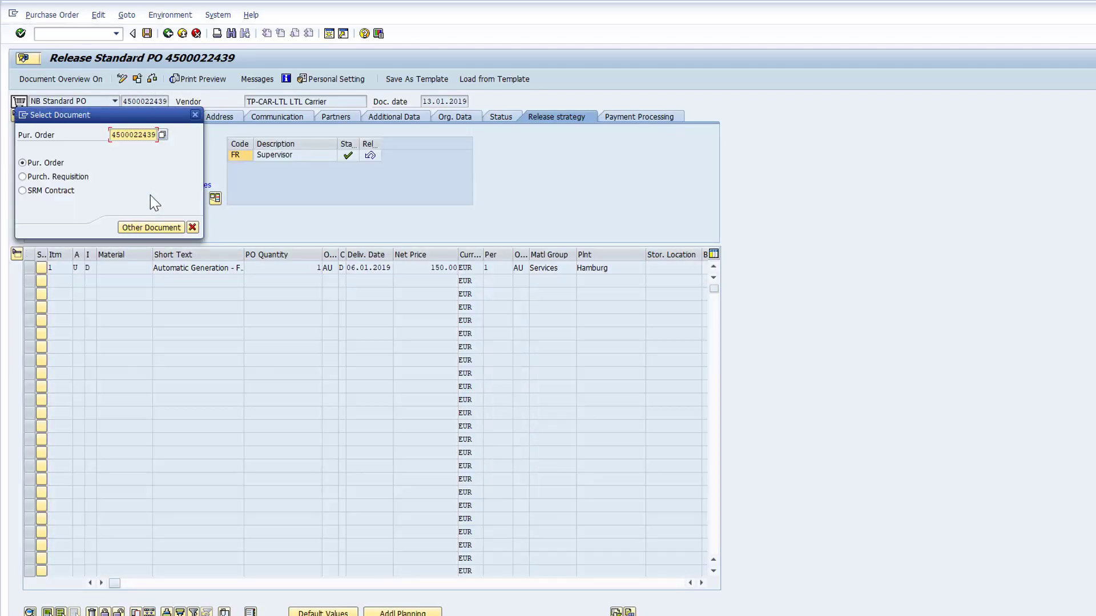
text(4500022440)
key(Return)
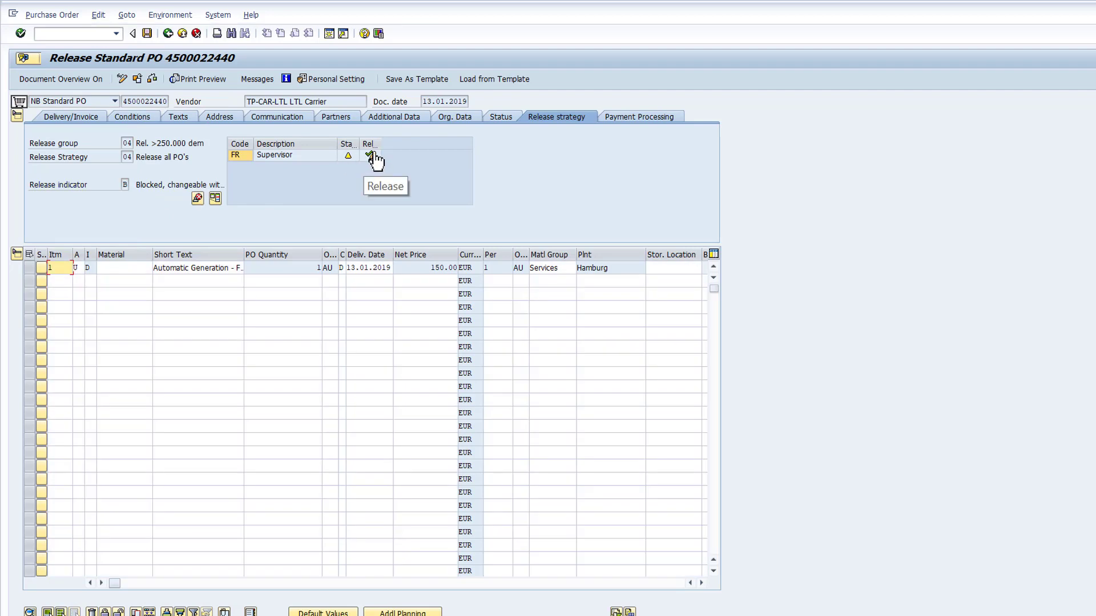
- Release the purchase order under the Supervisor release code FR, save it and exit the transaction
click(370, 155)
click(146, 33)
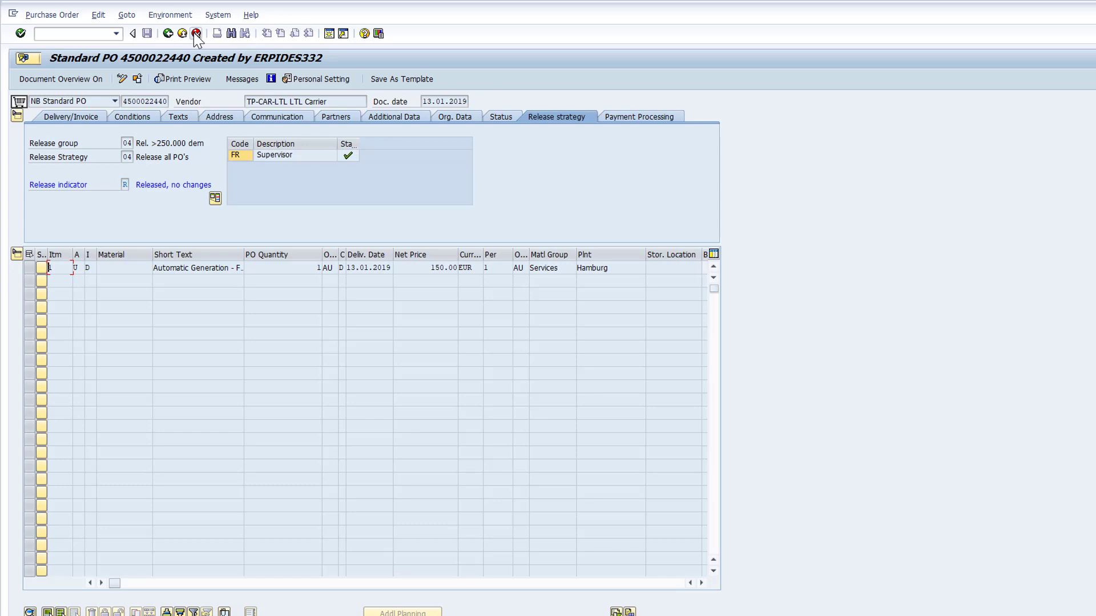
click(196, 33)
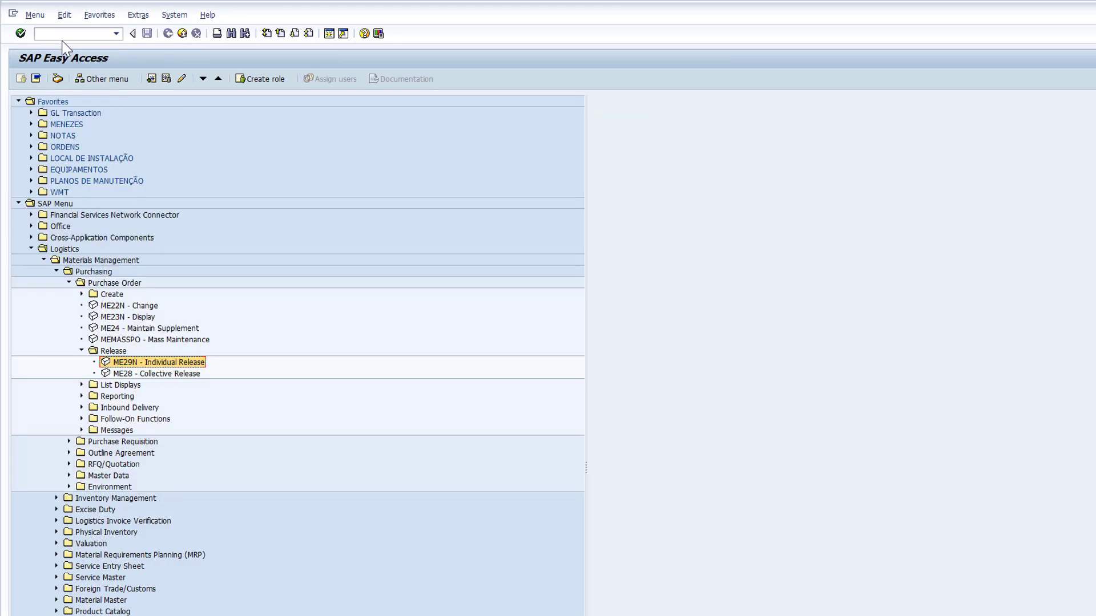
- Start transaction VI02 and reopen the same shipment cost document for changing
text(/nvi02)
key(Return)
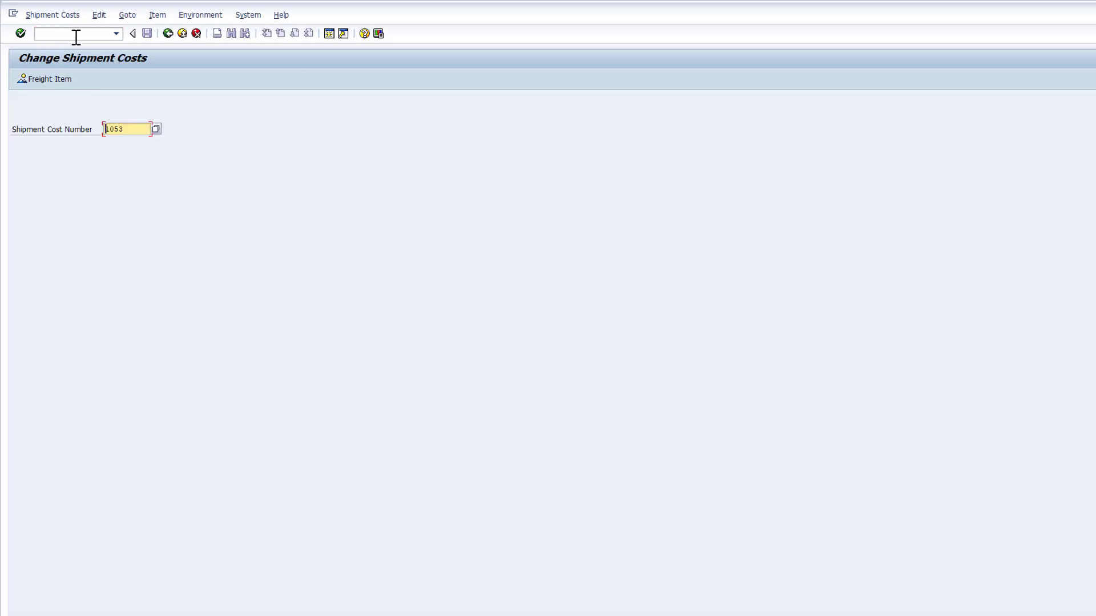
key(Return)
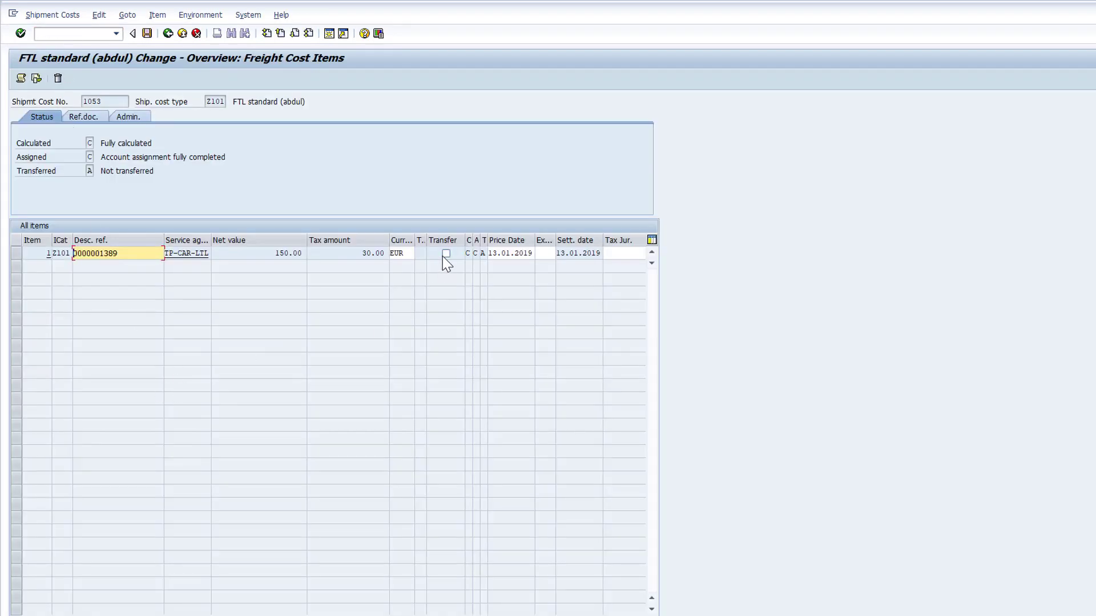
- Mark freight cost item 1 for transfer in the item overview and save, reopening the document to check its transfer status
click(446, 253)
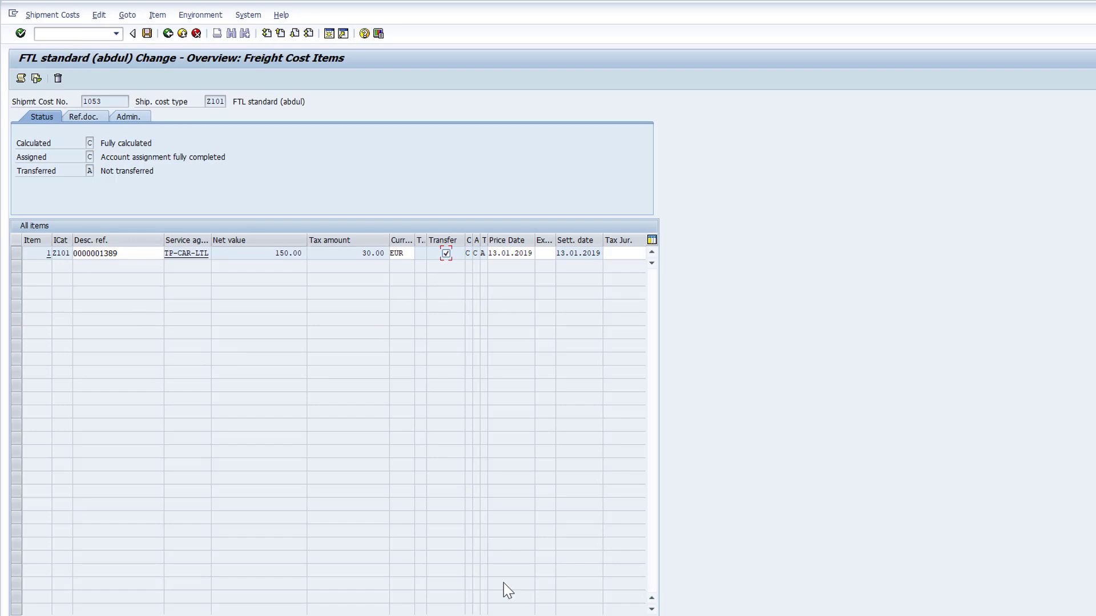
click(640, 615)
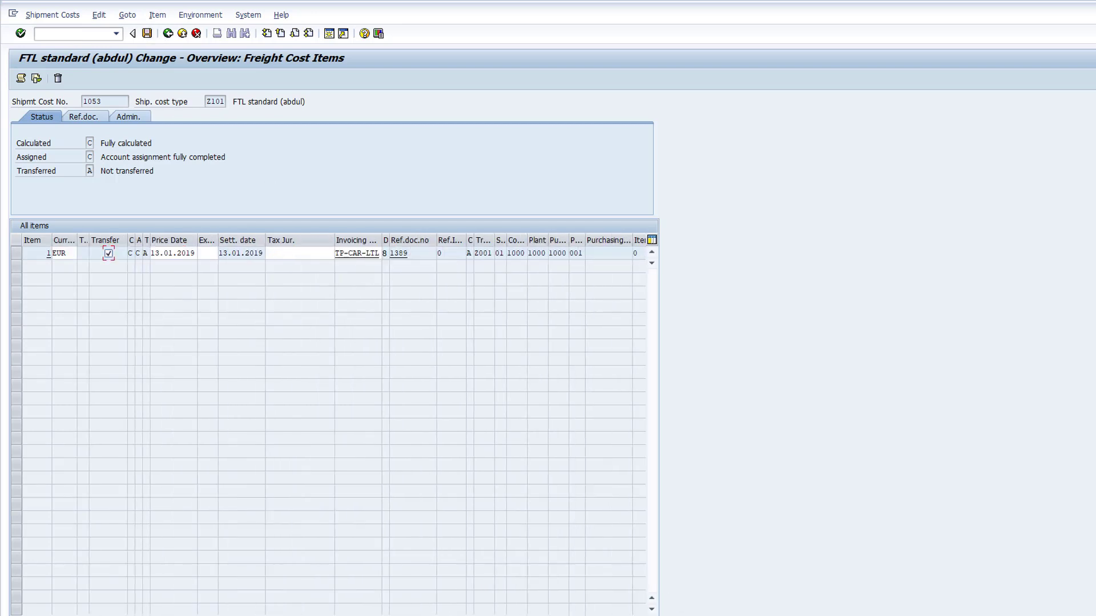
click(147, 33)
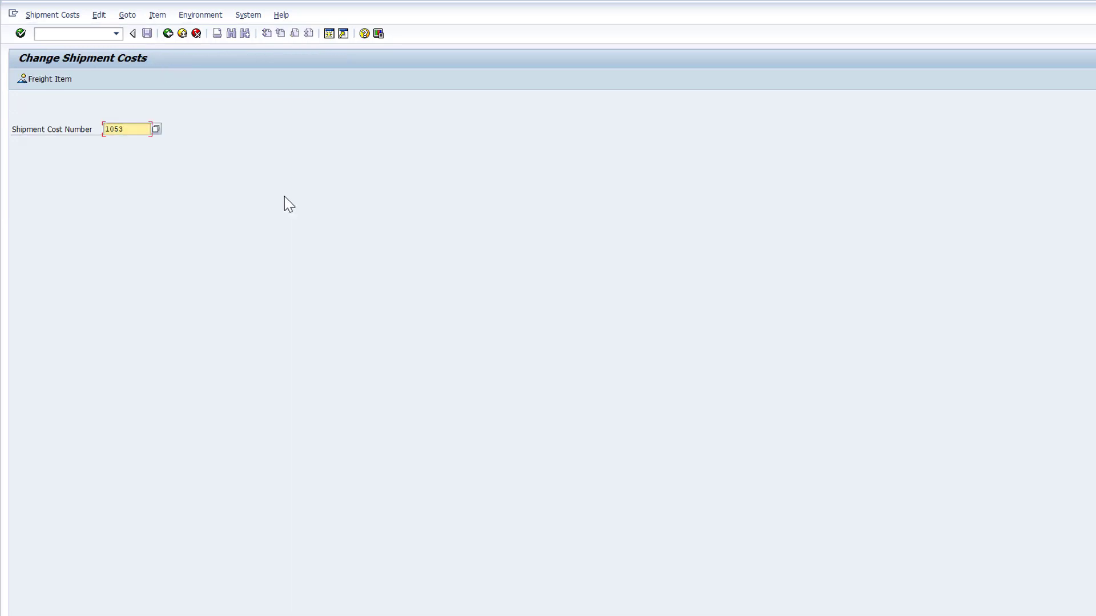
key(Return)
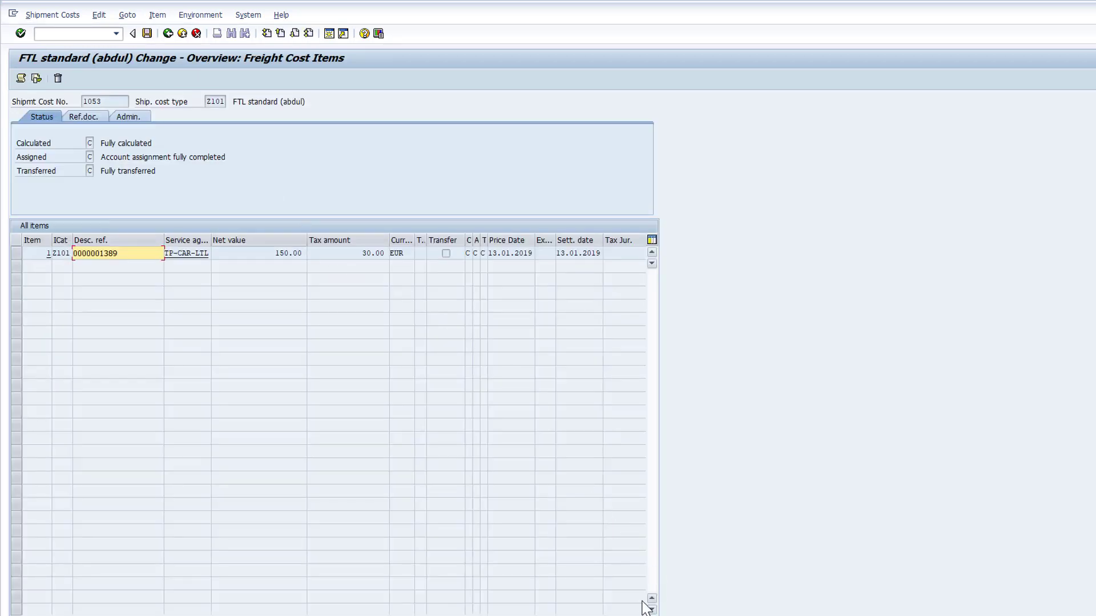
- Check freight cost item 1 for its purchasing document, and review the document's account assignment status
scroll(337, 422, right, 5)
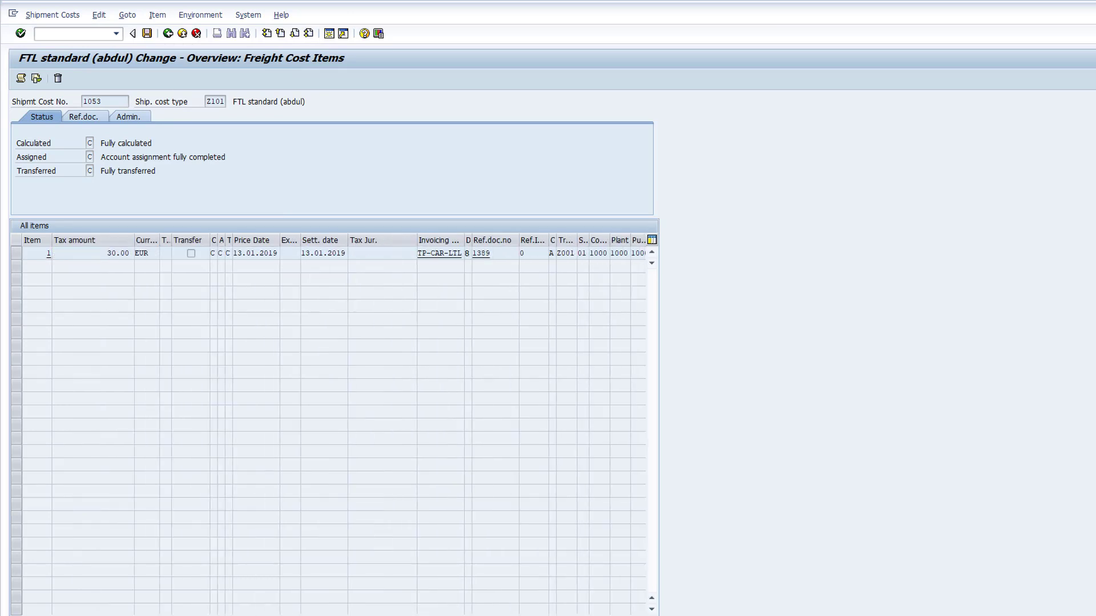
scroll(558, 251, right, 3)
drag(577, 253, 638, 253)
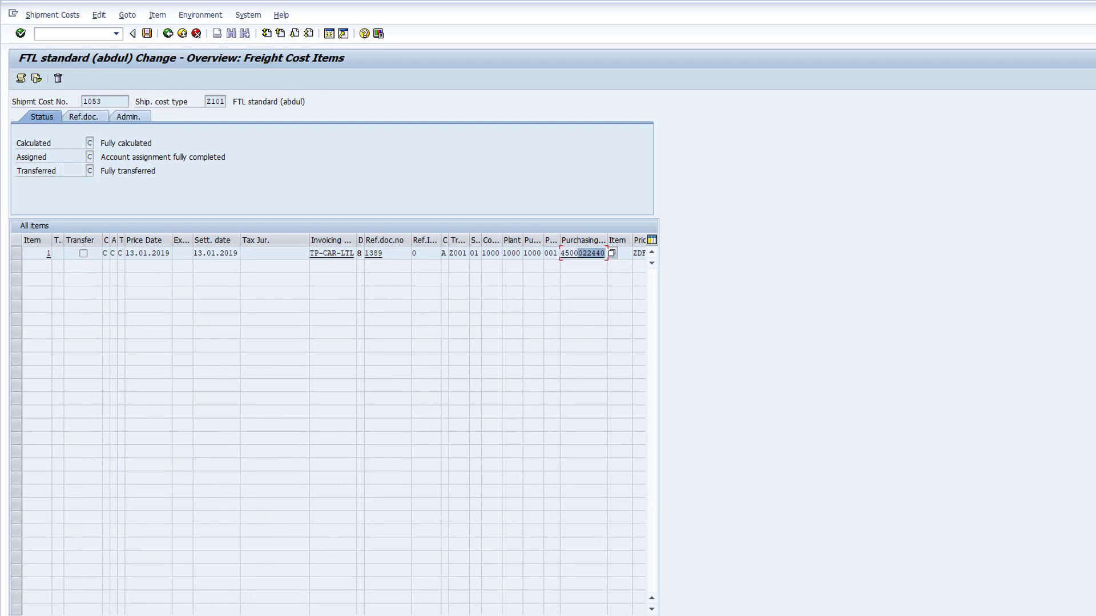
scroll(352, 389, right, 5)
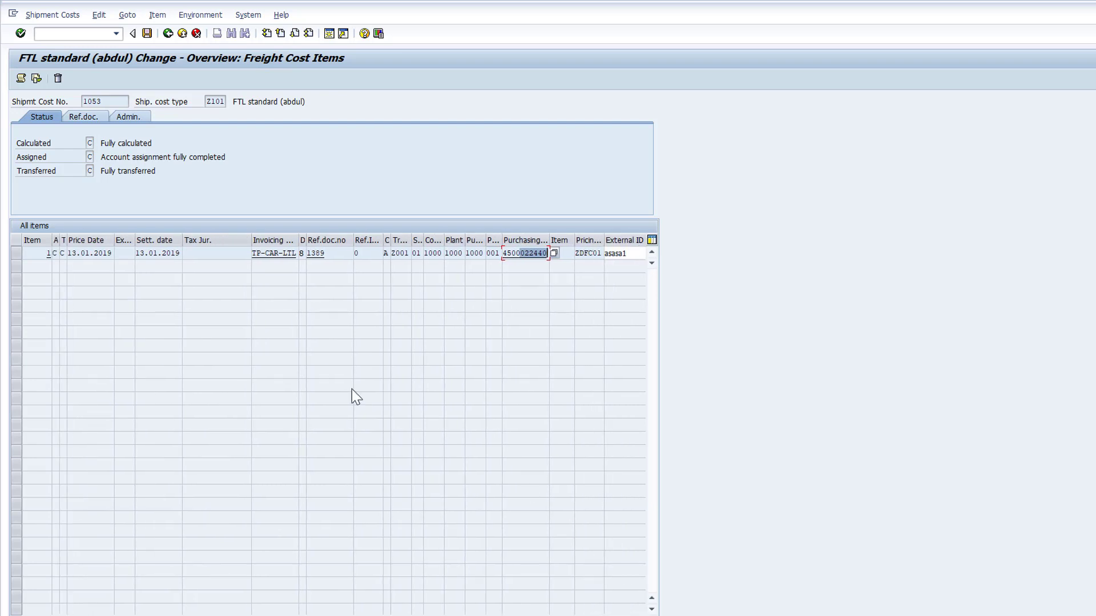
drag(121, 157, 223, 157)
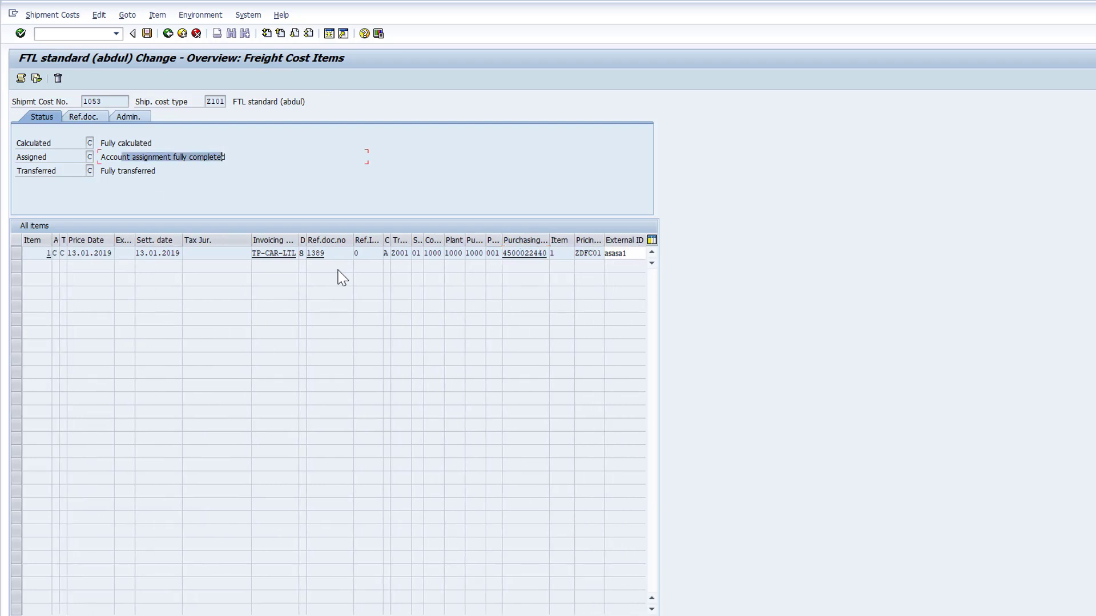
- Open the purchase order linked to the freight cost item and examine the goods receipt line in its purchase order history
click(521, 253)
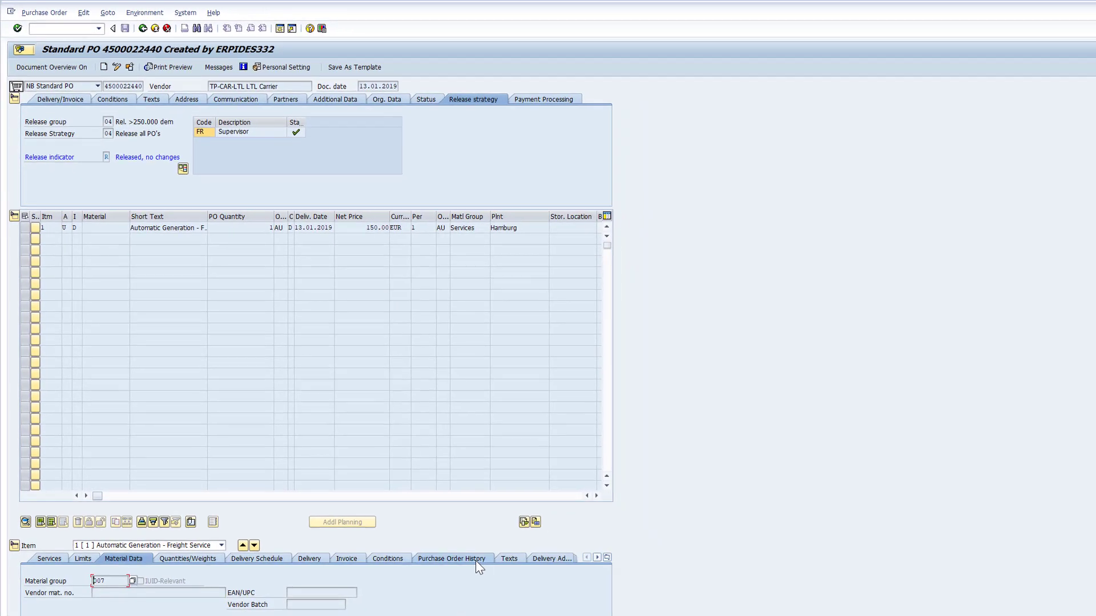
click(477, 562)
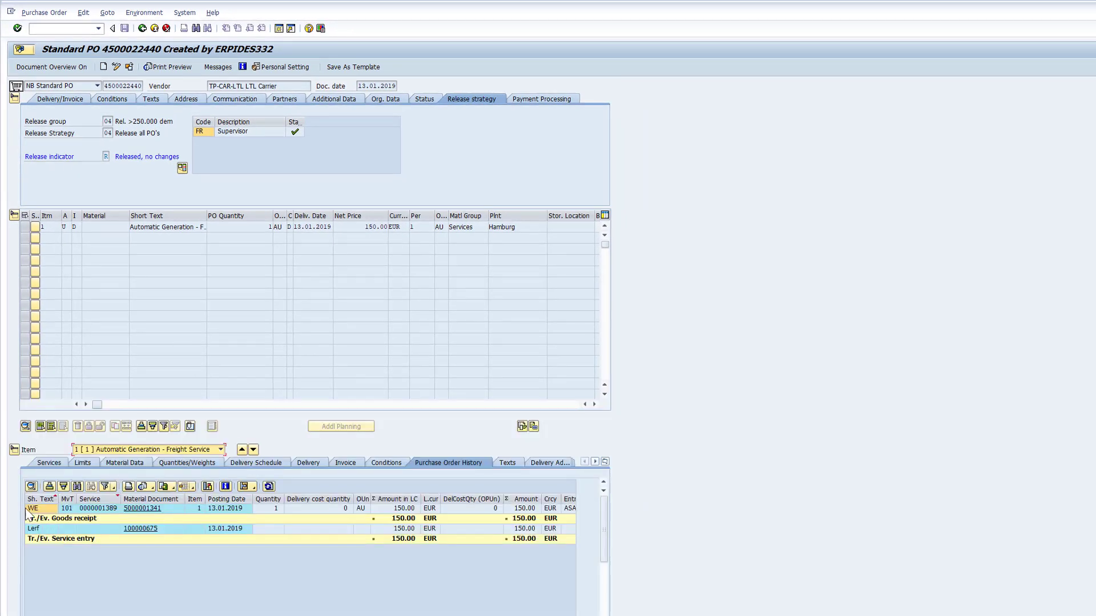
click(110, 509)
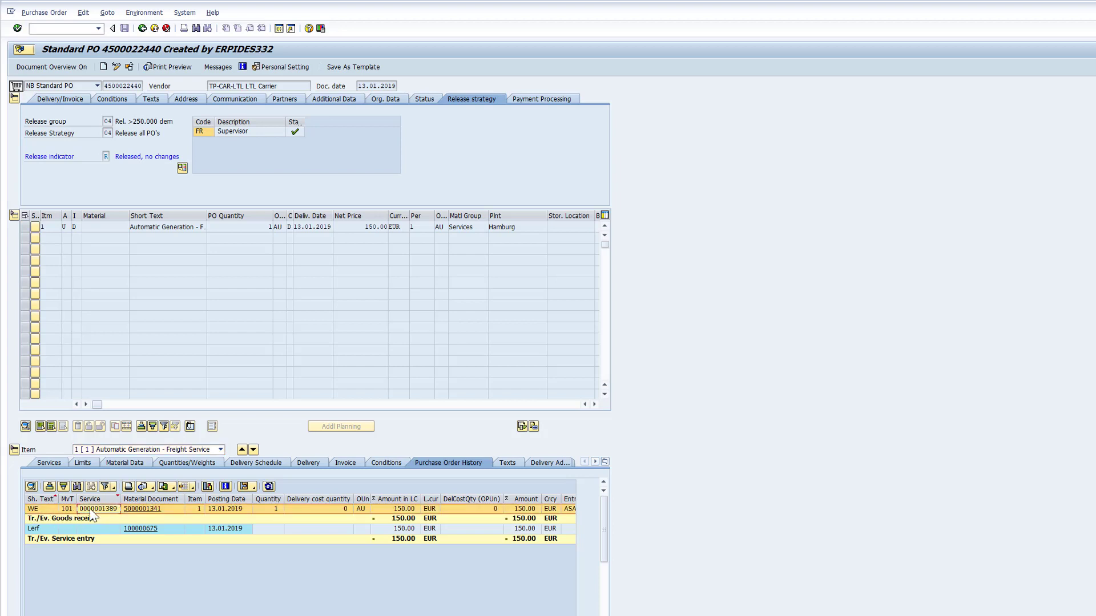
- Review the short text and net price of purchase order item 1 and display the order's payment processing data
drag(131, 227, 247, 227)
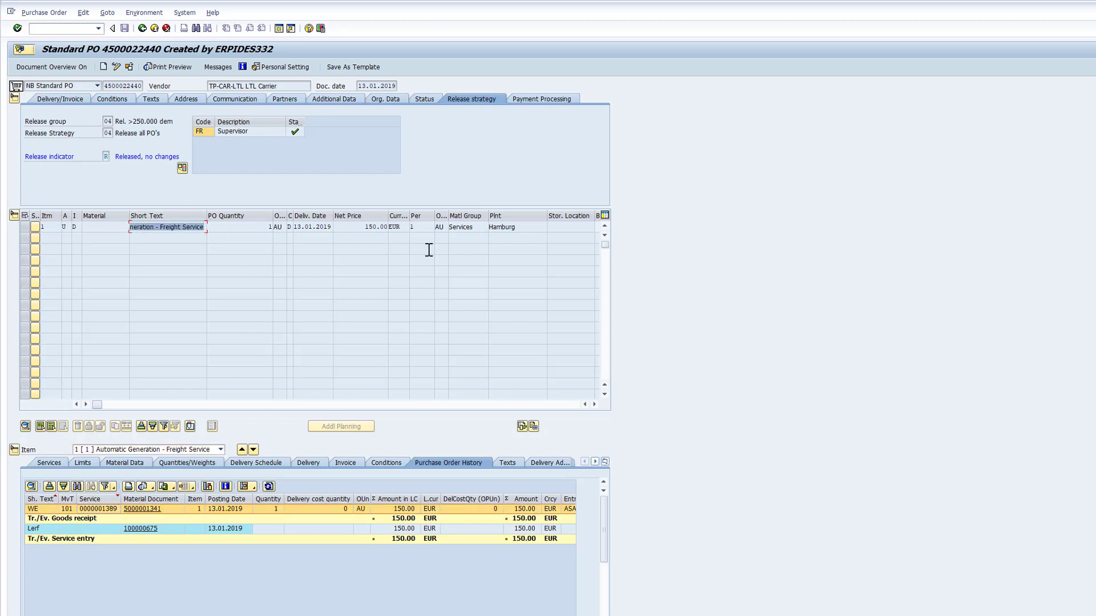
double_click(355, 229)
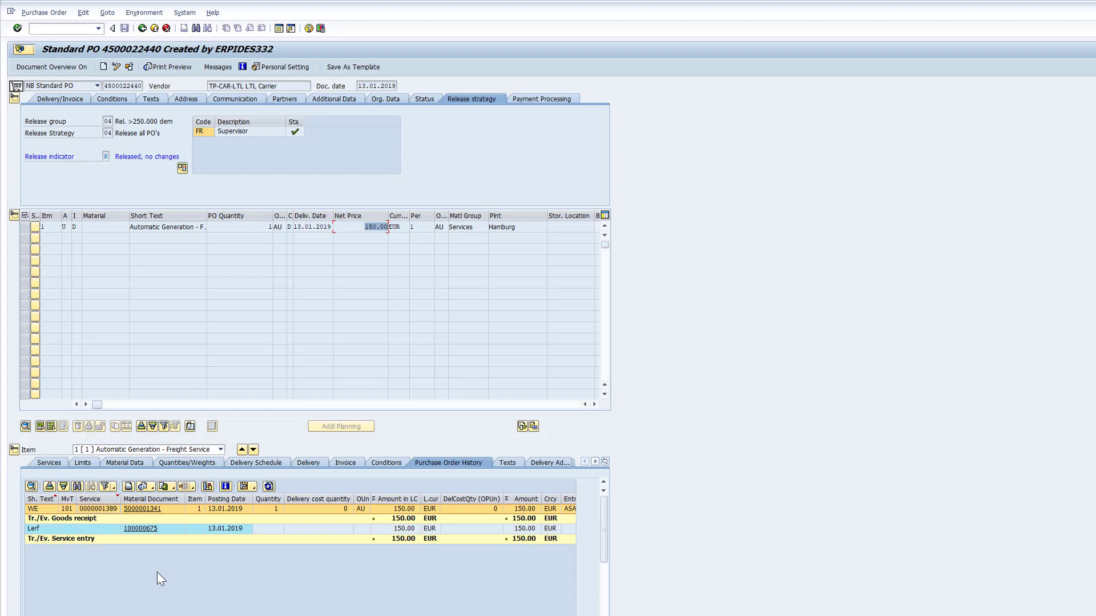
click(538, 97)
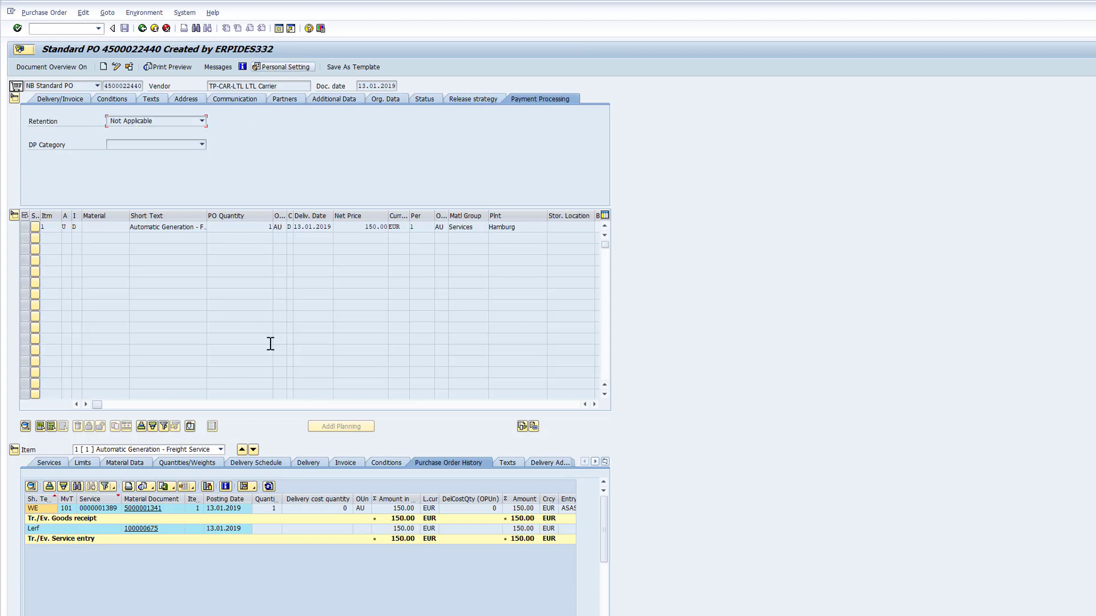